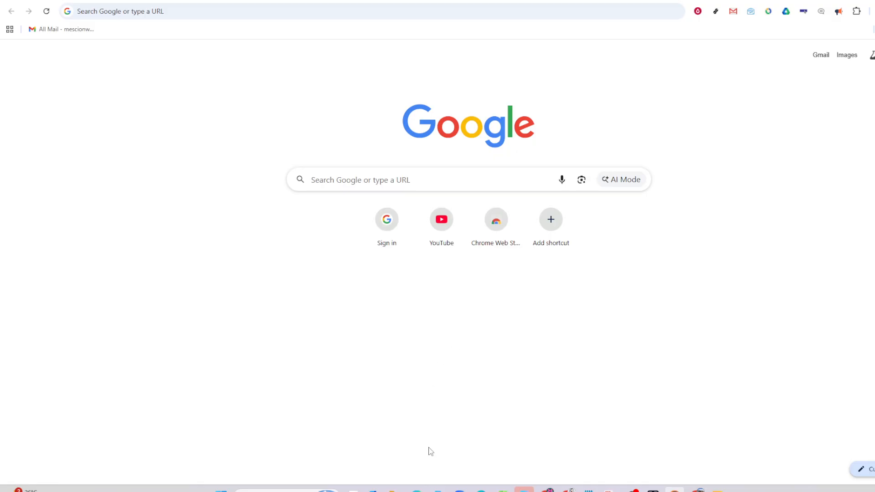
- Switch to the Excel workbook and commit the HLOOKUP formula open for editing in cell D5
left_click(503, 490)
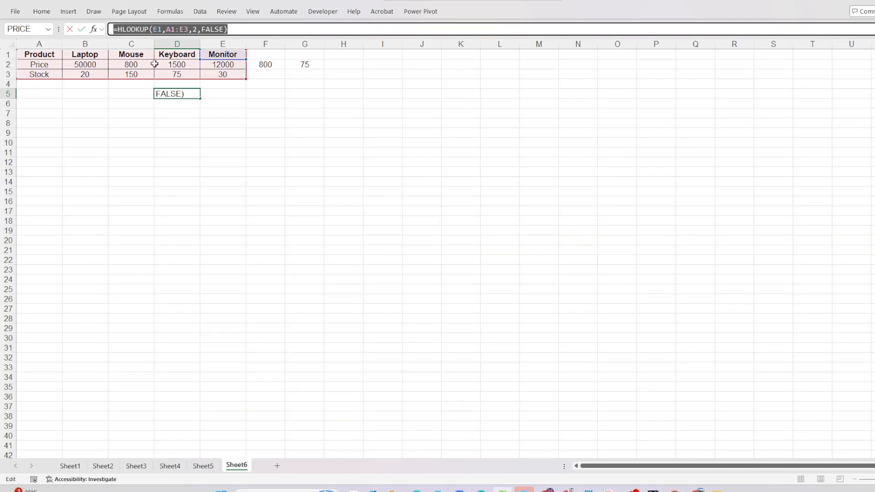
left_click(190, 93)
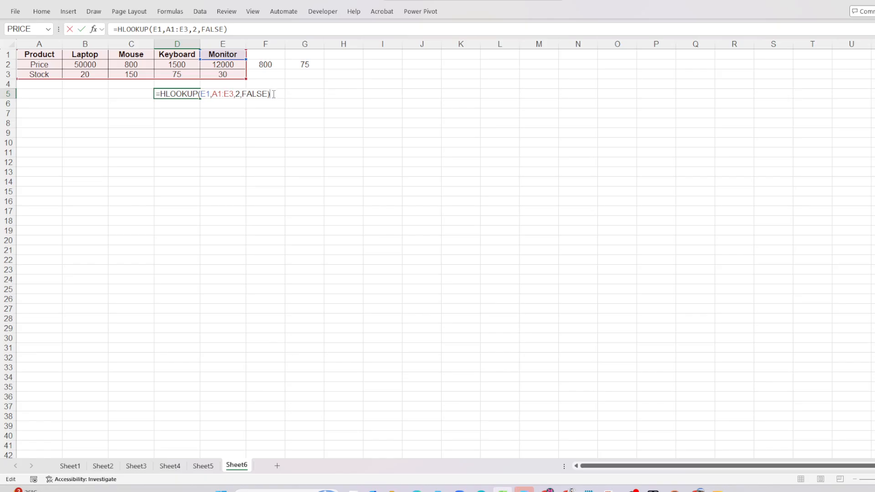
key("Return")
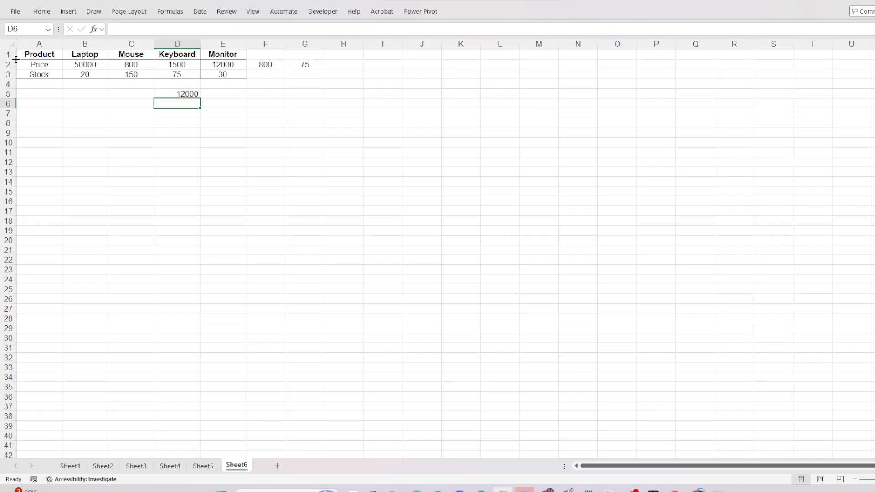
- Examine the product table's row labels and the product headers from Laptop to Monitor in row 1
left_click(54, 56)
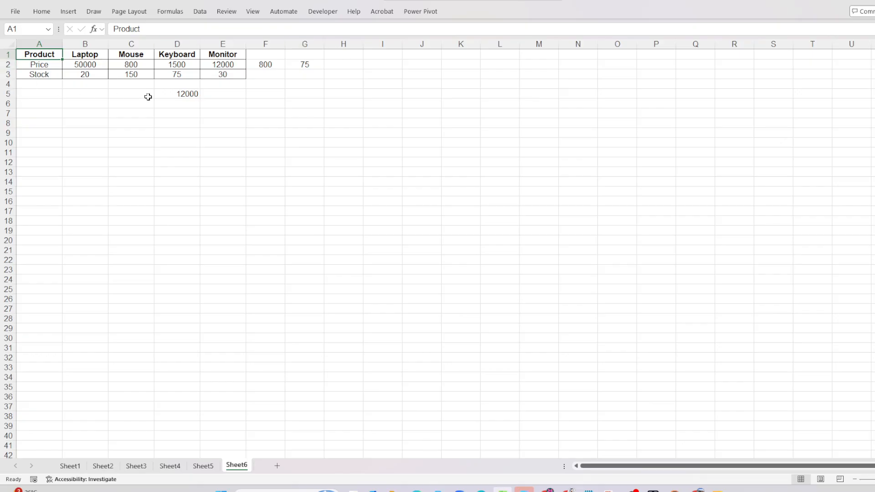
left_click(76, 58)
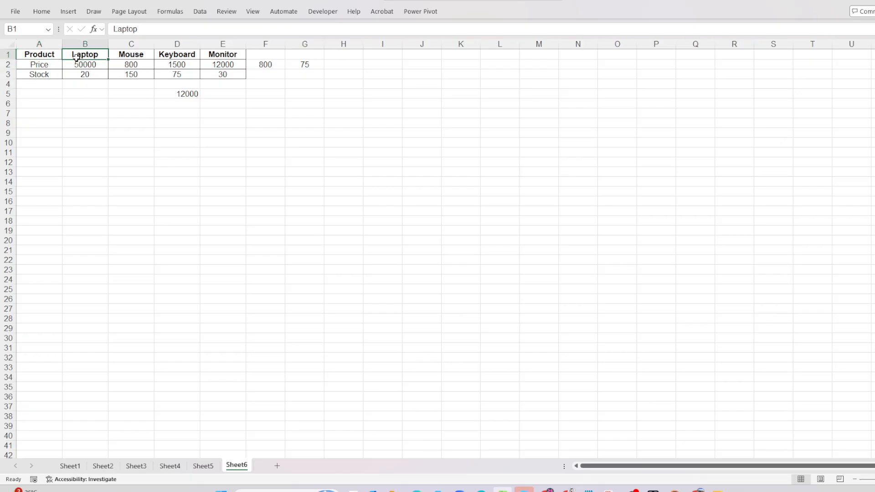
left_click(42, 55)
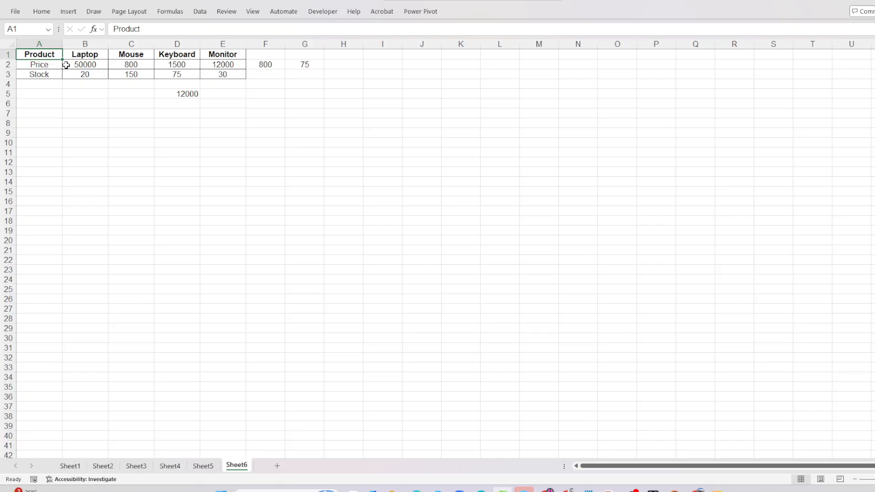
left_click(45, 68)
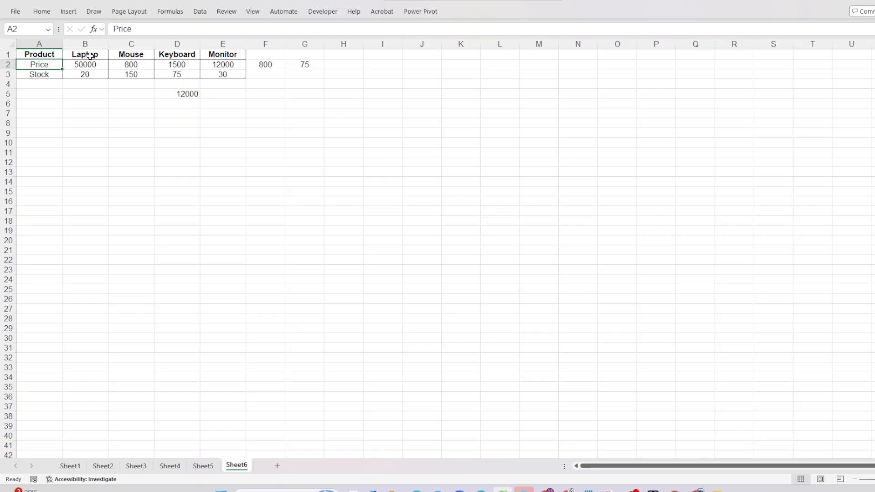
left_click(91, 56)
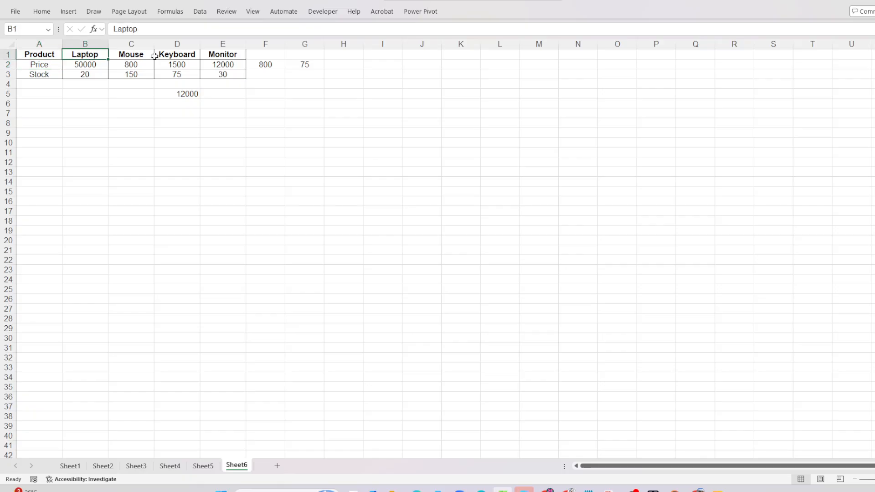
left_click(133, 56)
left_click(167, 57)
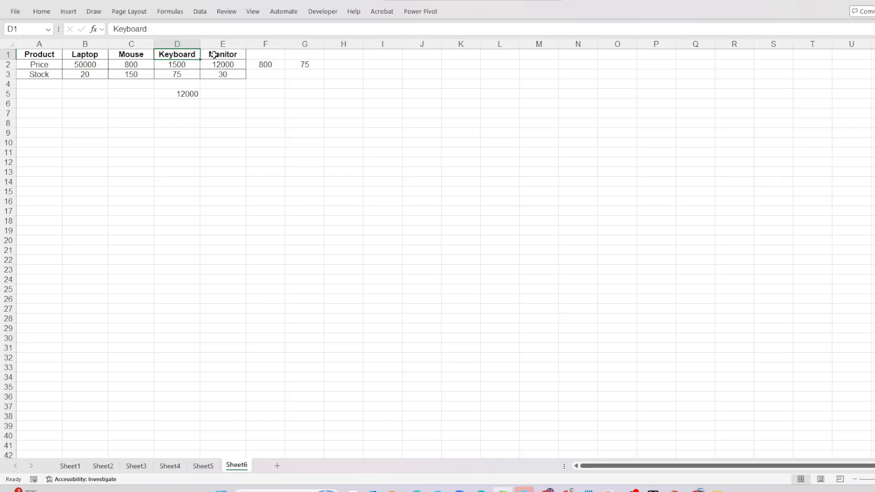
left_click(211, 54)
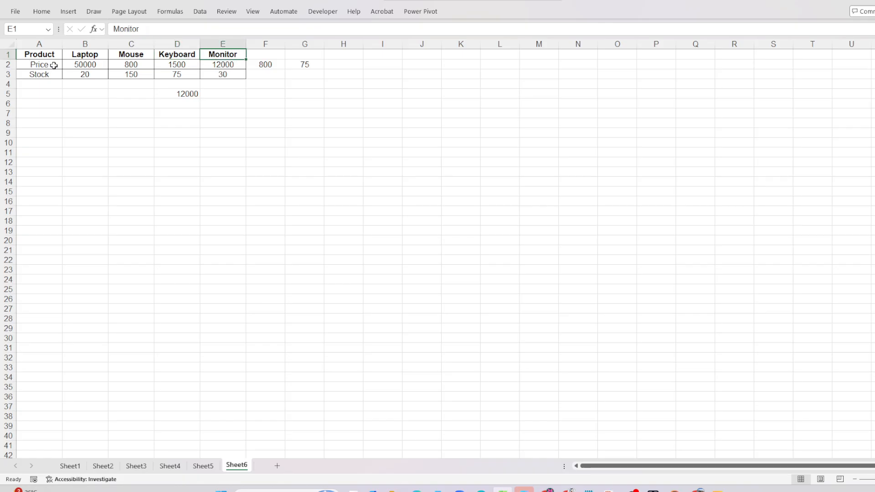
- Examine the price values in row 2 and the stock values in row 3 for each product
left_click(79, 64)
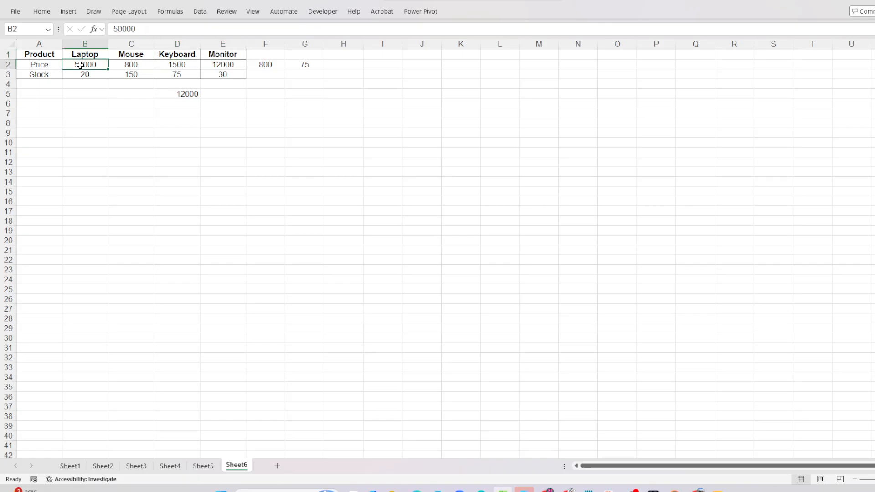
left_click(149, 65)
left_click(175, 64)
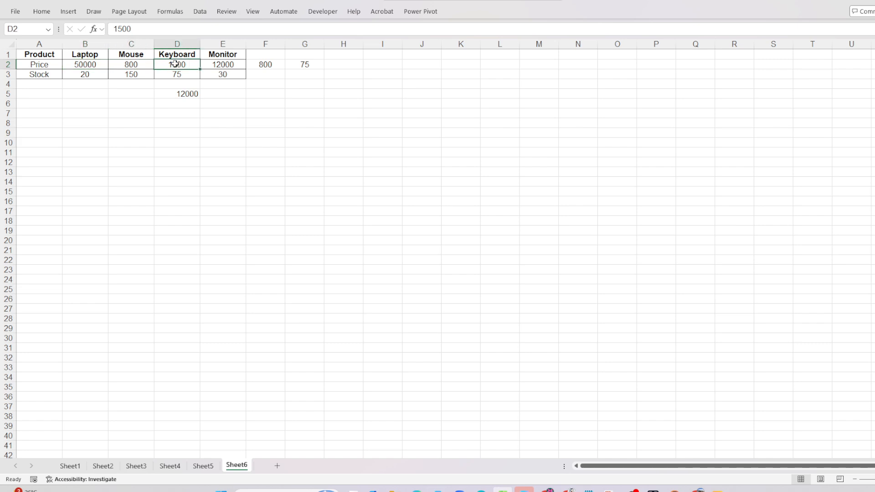
left_click(234, 73)
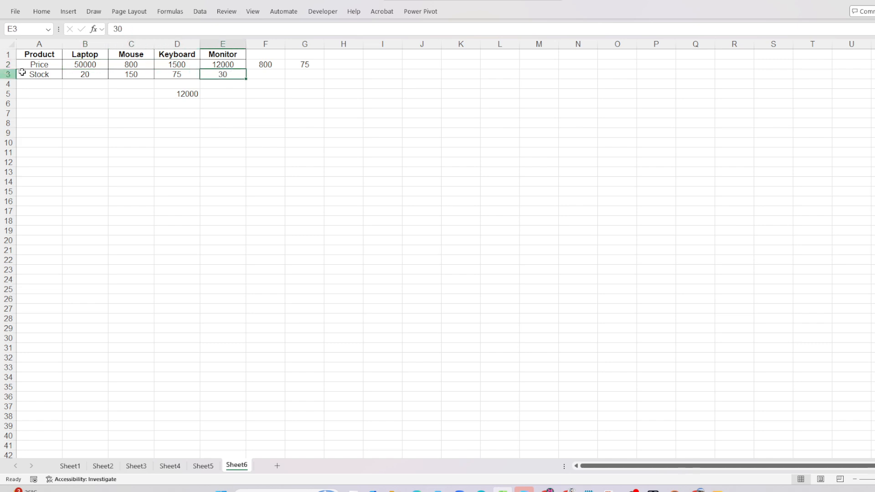
left_click(36, 73)
left_click(89, 74)
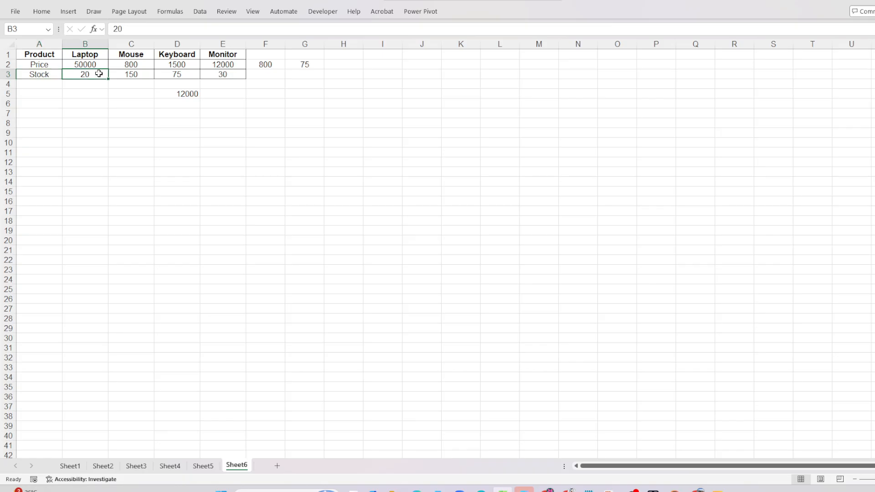
left_click(131, 74)
left_click(173, 72)
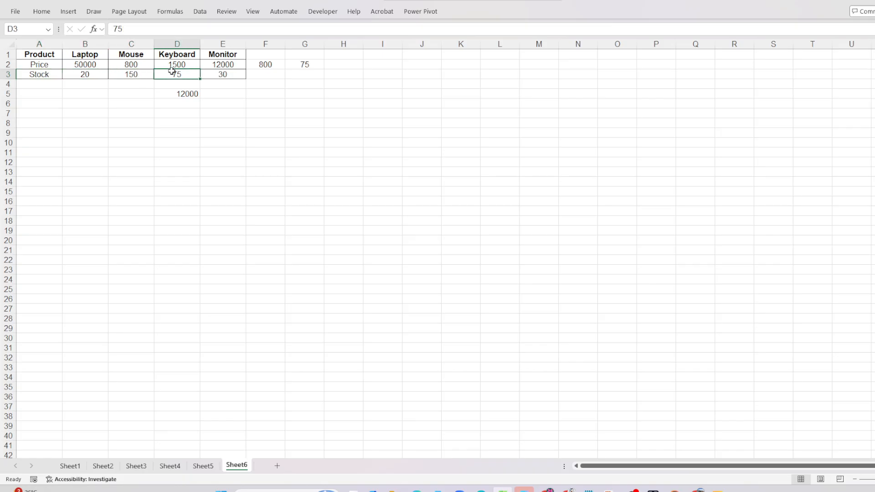
left_click(221, 77)
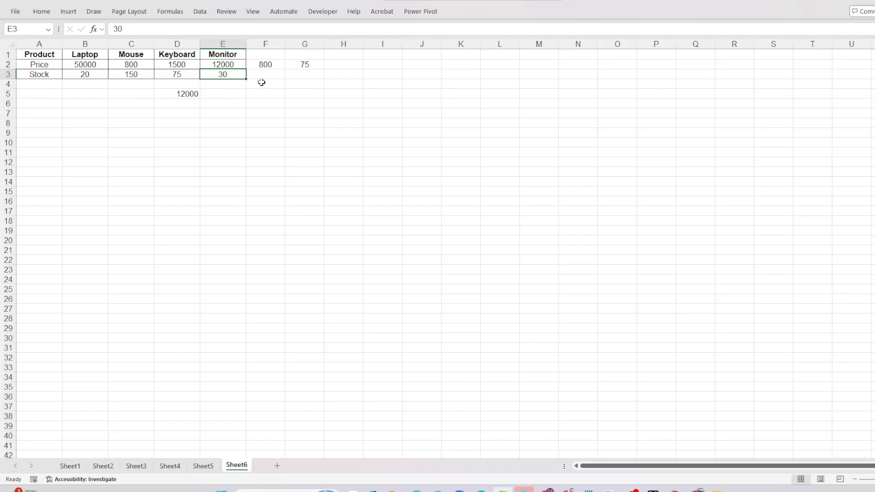
- Inspect the HLOOKUP formula in cell F2 that looks up the Mouse price, leaving it as it is
left_click(279, 66)
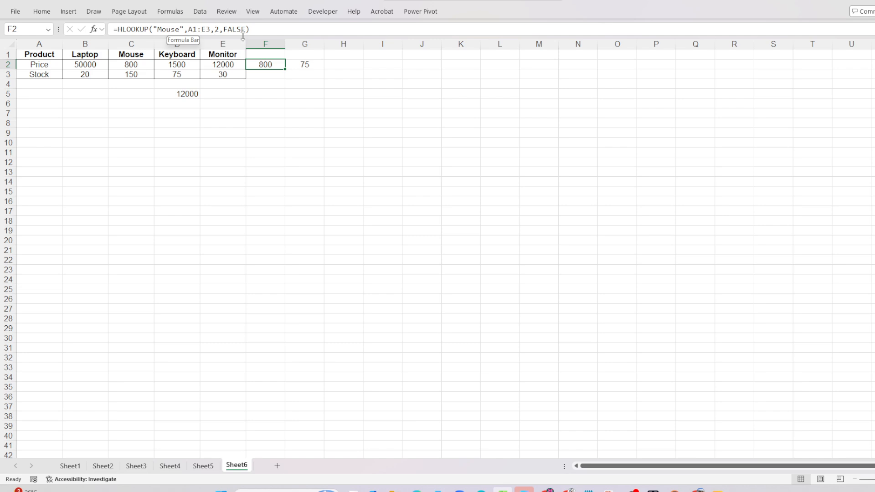
left_click(254, 30)
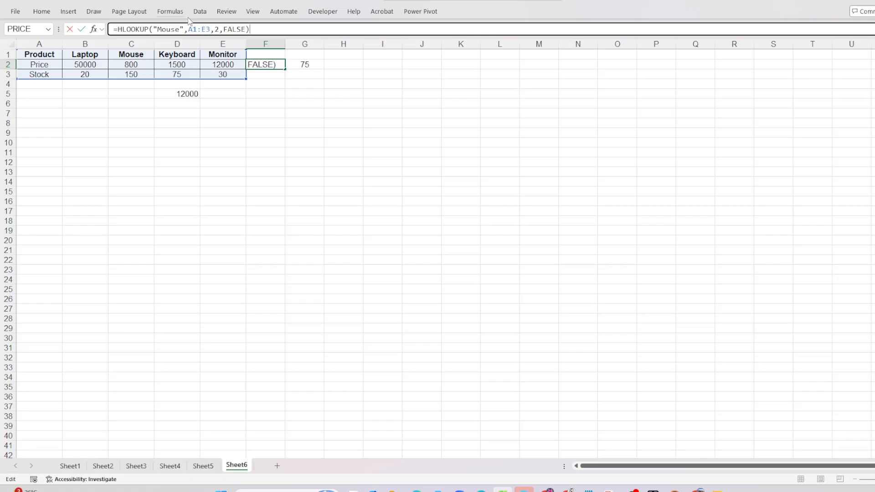
key("Return")
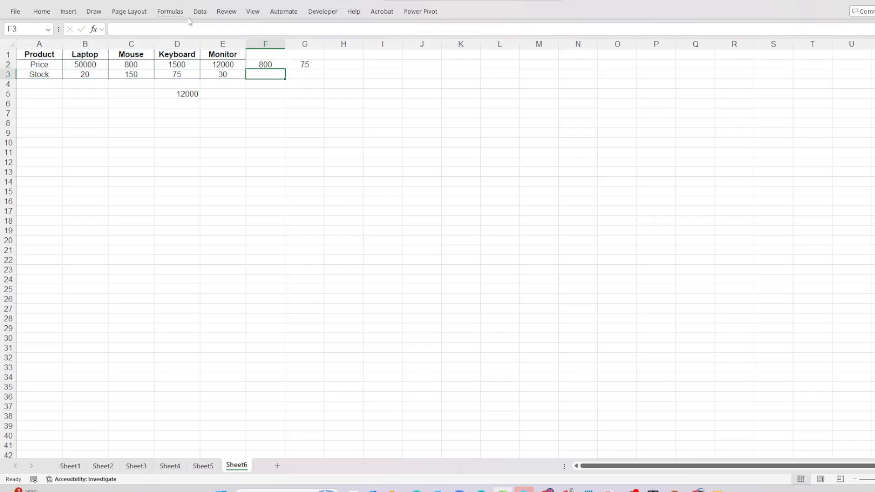
left_click(264, 63)
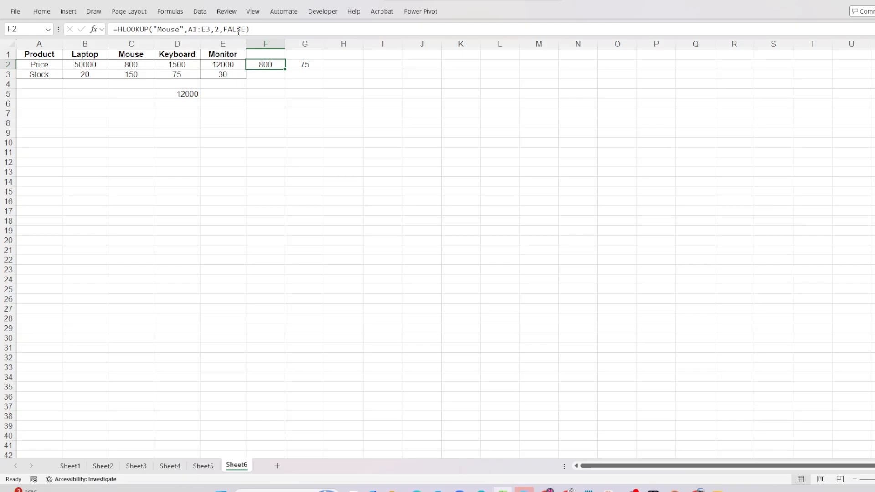
left_click(275, 31)
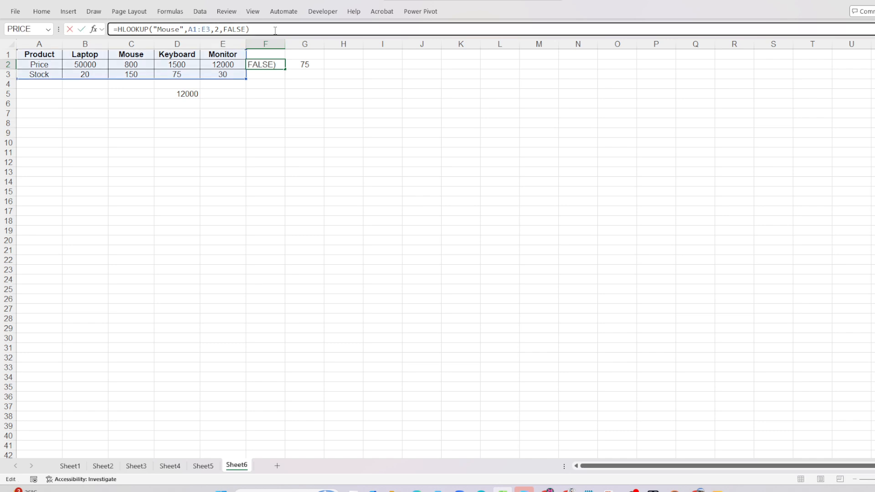
key("Return")
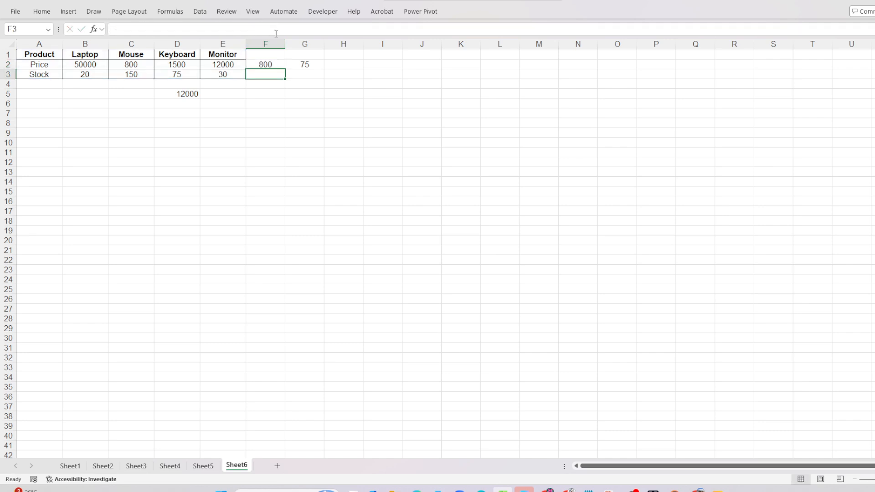
- Inspect the HLOOKUP formula in cell G2 that looks up the Keyboard stock, keeping its arguments as they are
left_click(303, 64)
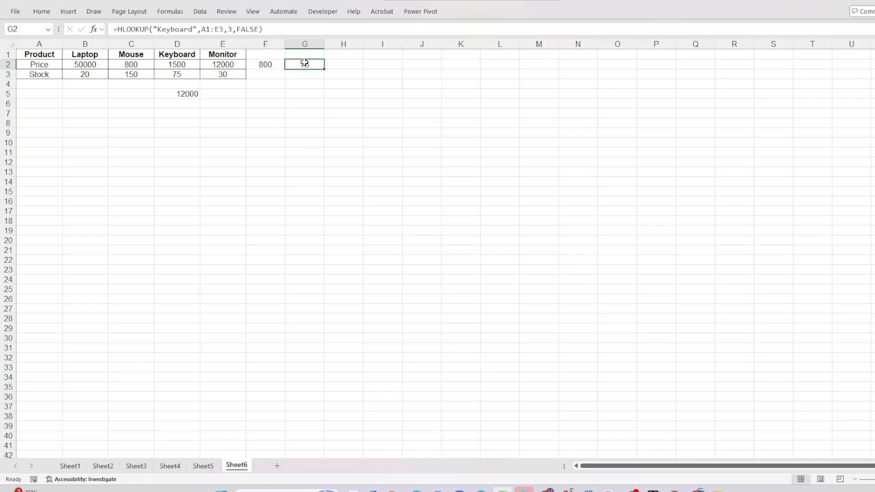
double_click(304, 64)
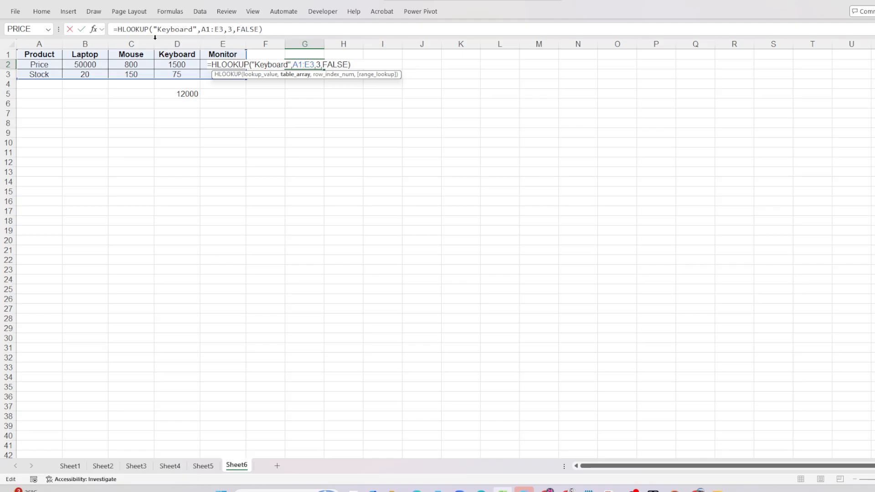
left_click(271, 30)
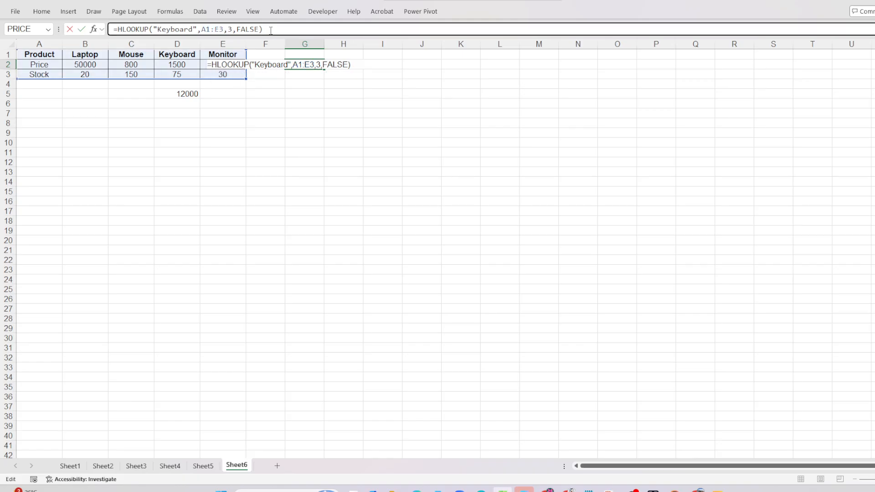
key("Return")
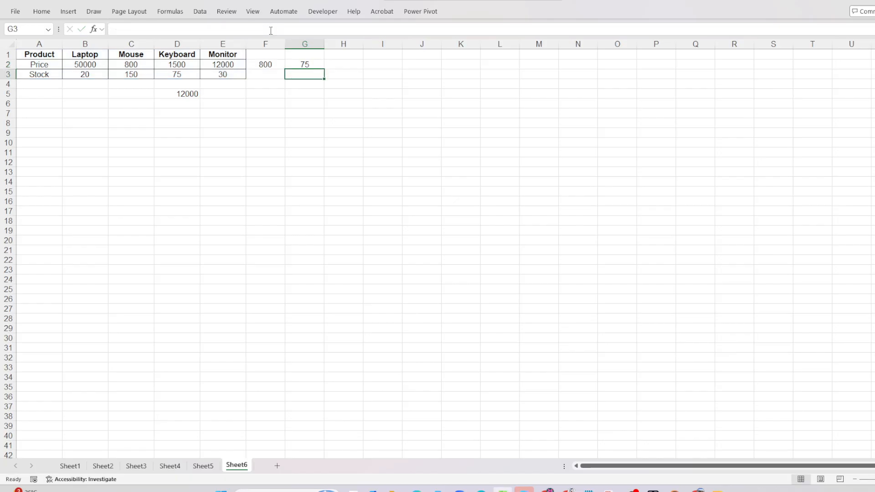
left_click(305, 63)
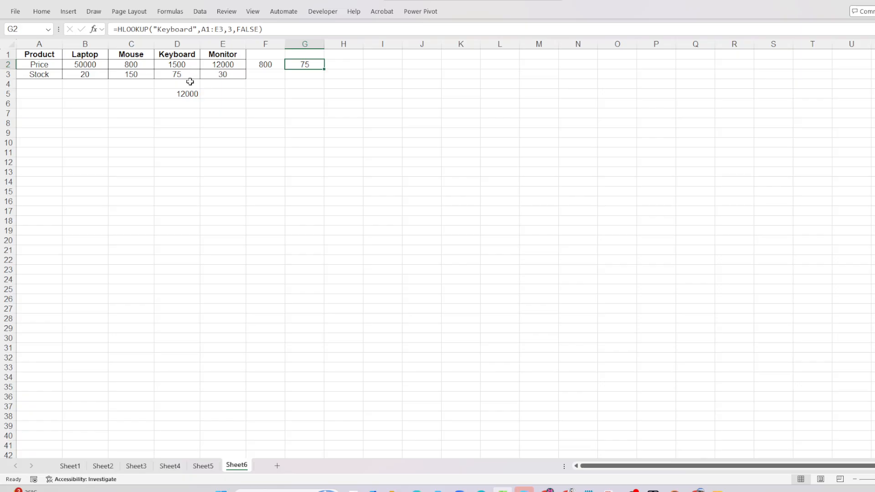
left_click(291, 28)
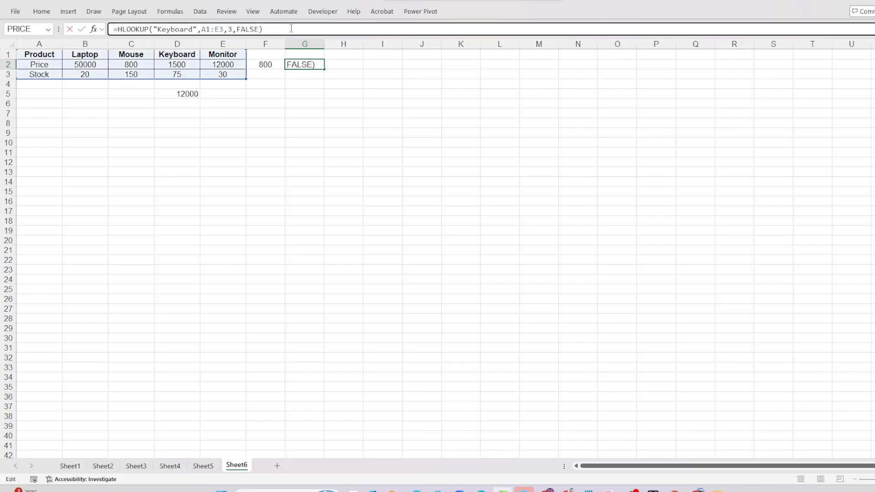
key("Return")
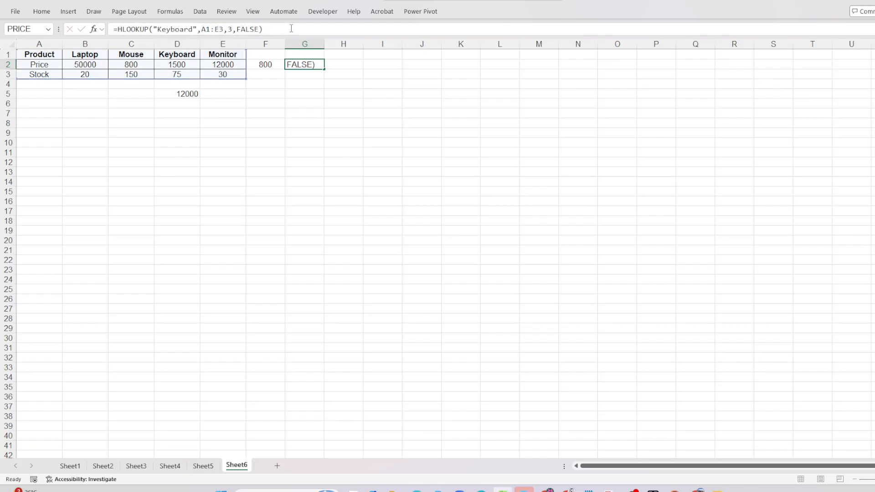
- Inspect the HLOOKUP formula in cell D5 that uses the Monitor header in E1 as its lookup value
left_click(223, 54)
left_click(183, 94)
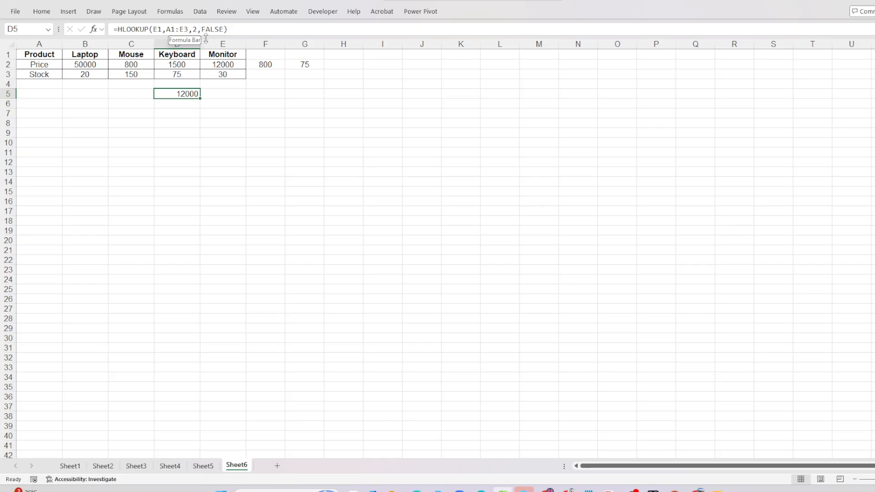
left_click(239, 32)
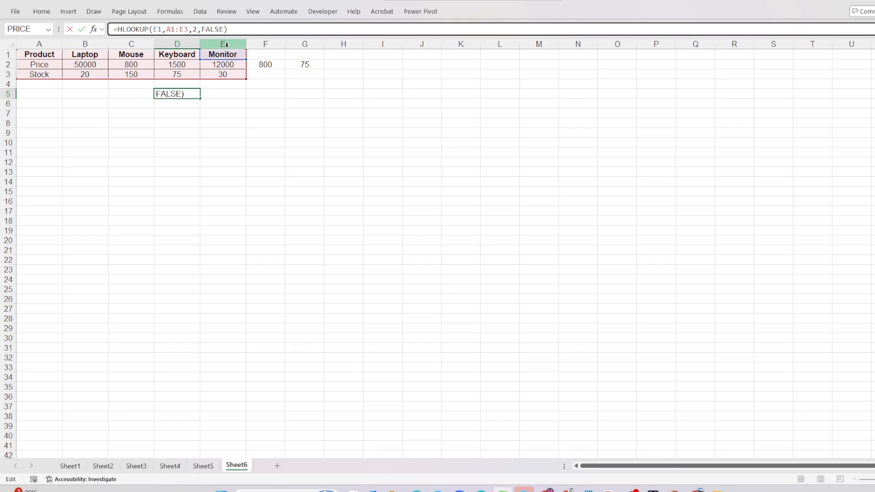
key("Return")
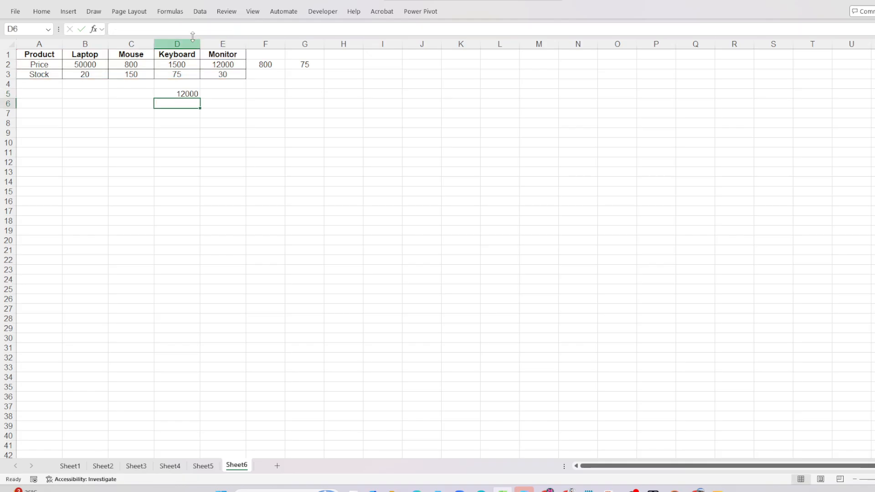
left_click(175, 90)
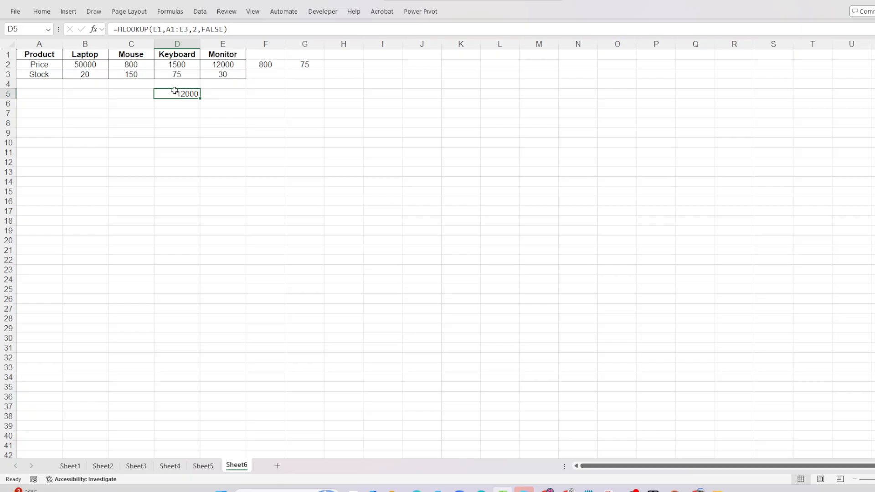